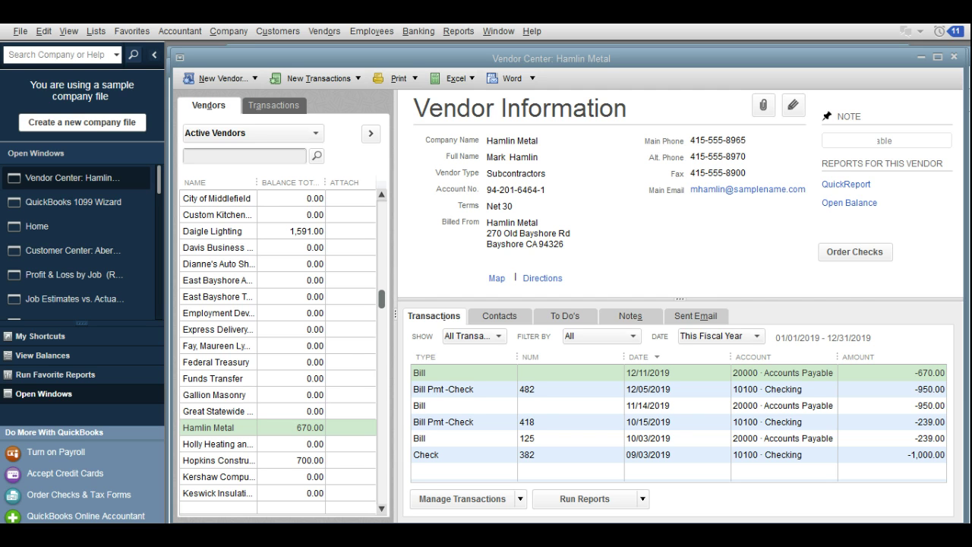
Check the tax ID and 1099 eligibility in the tax settings of vendor Hamlin Metal
left_click(236, 430)
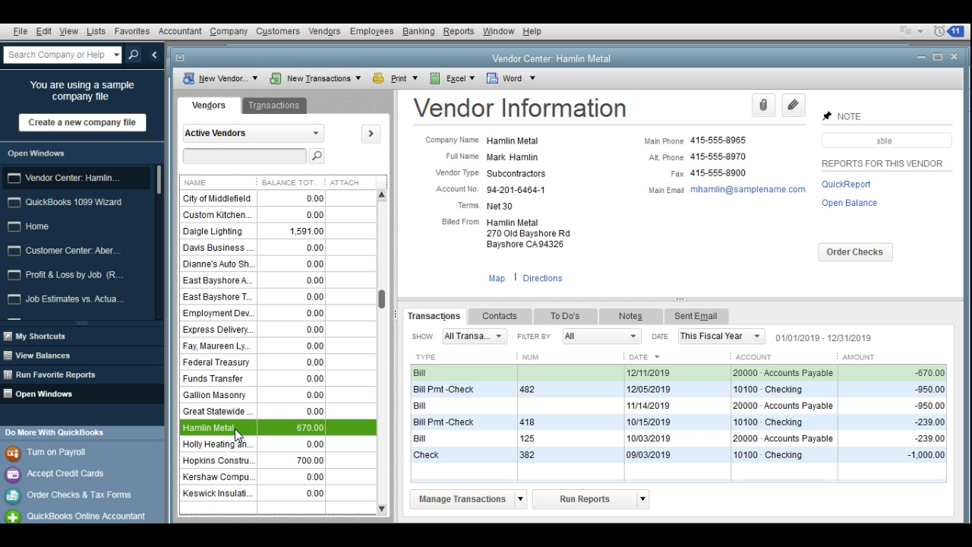
left_click(795, 108)
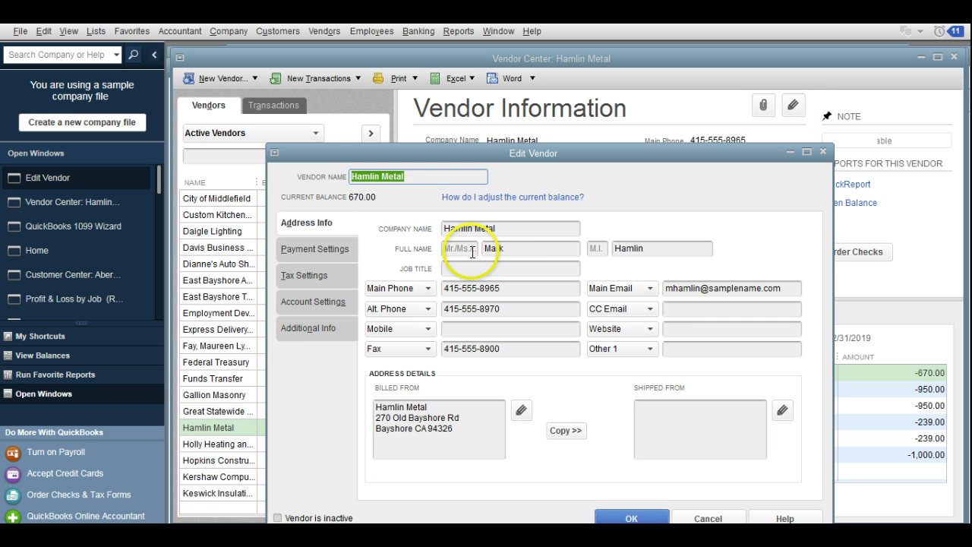
left_click(301, 275)
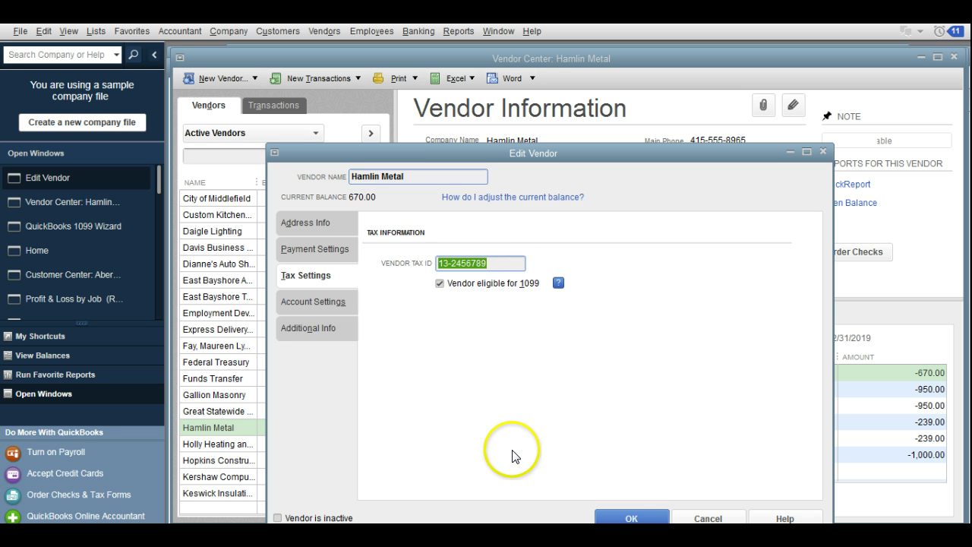
left_click(629, 520)
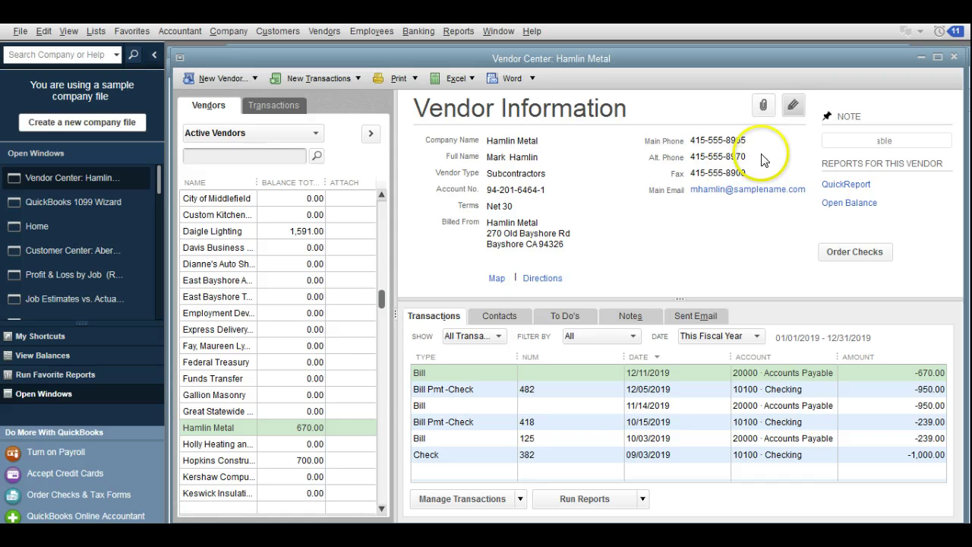
left_click(794, 104)
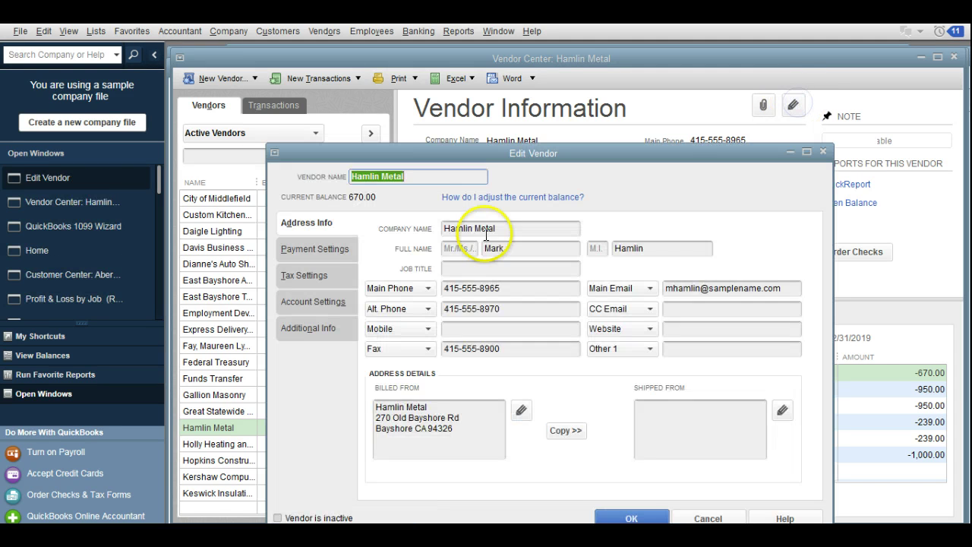
left_click(314, 276)
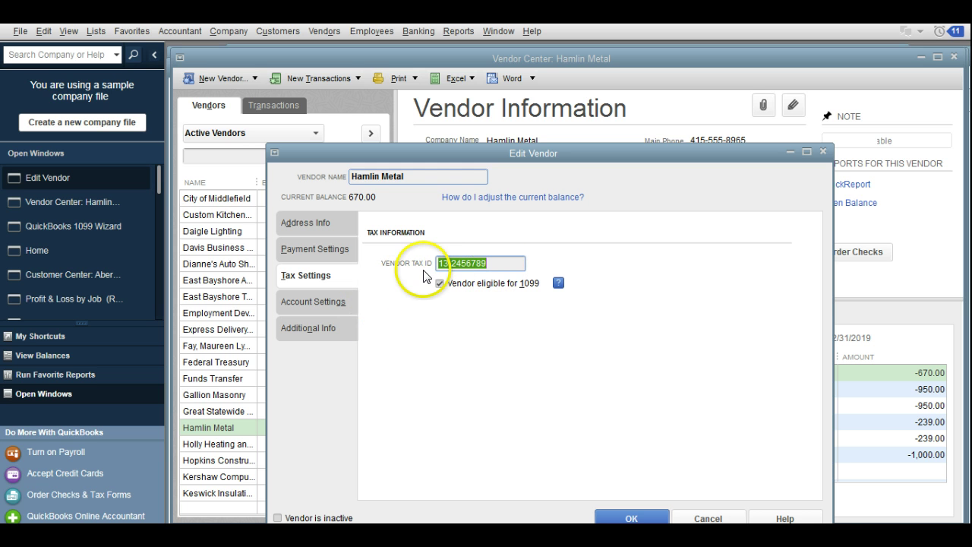
left_click(619, 519)
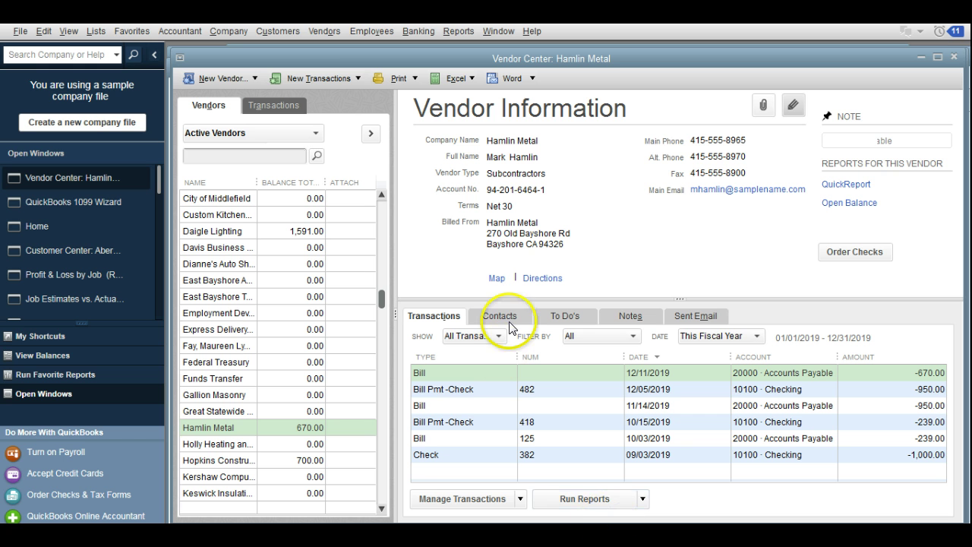
Open the 1099 Wizard, go back to its introduction and start again at the vendor selection
left_click(325, 30)
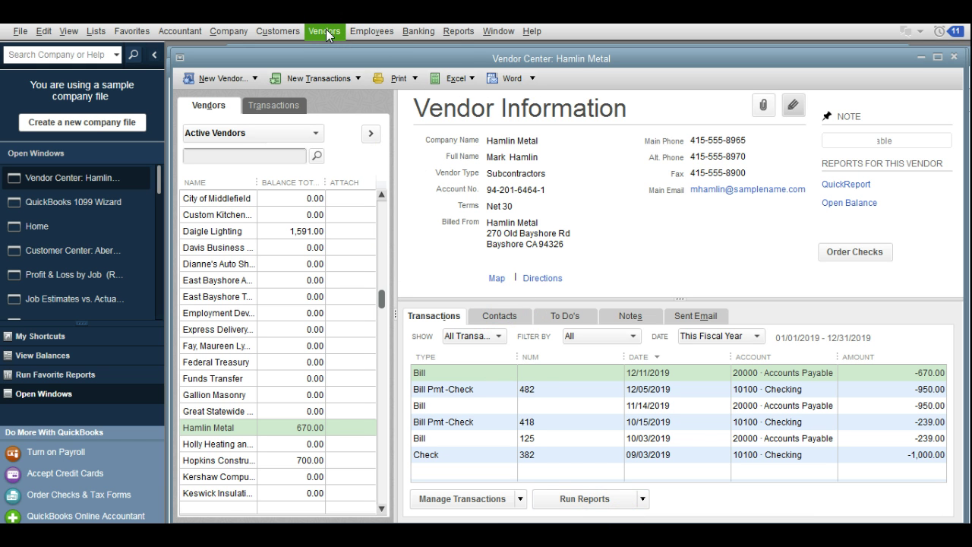
mouse_move(360, 217)
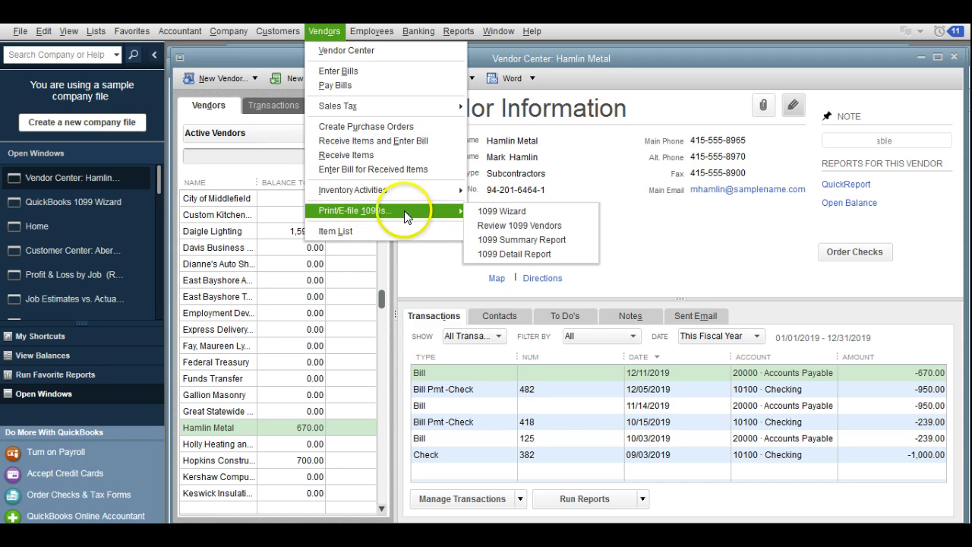
left_click(486, 215)
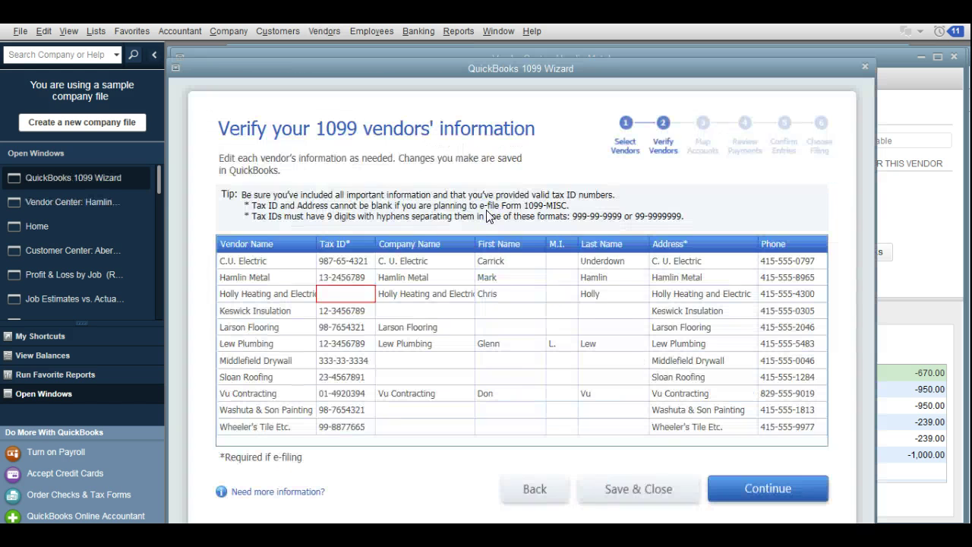
left_click(537, 492)
left_click(542, 500)
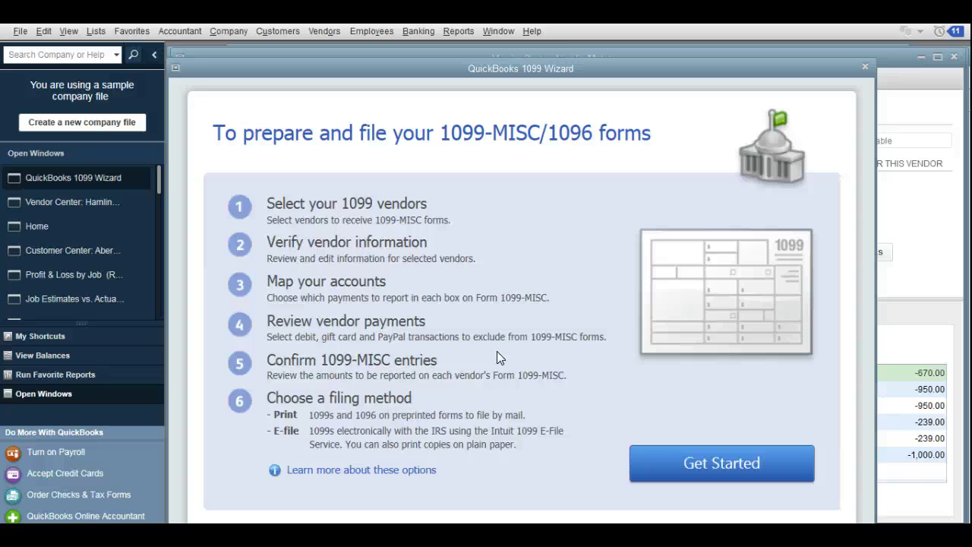
left_click(661, 462)
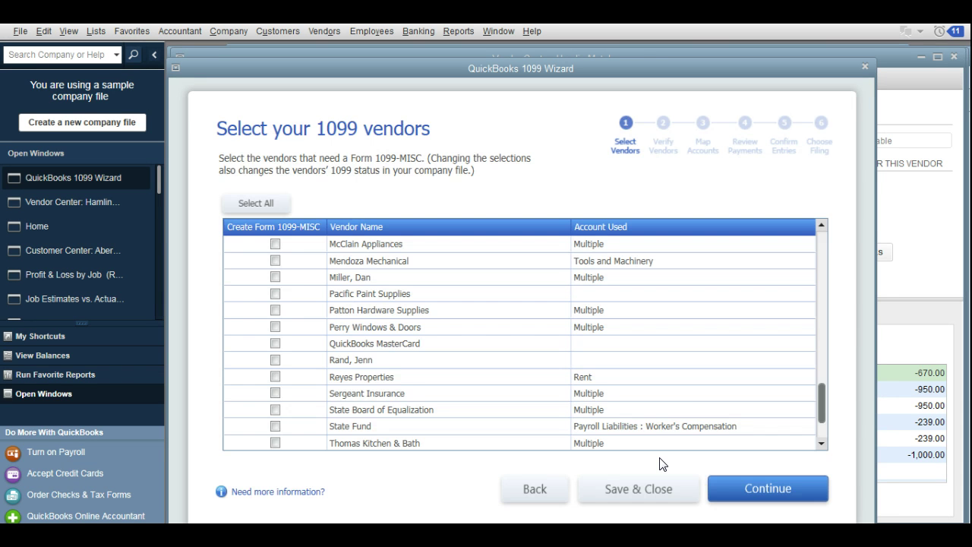
Review which vendors are selected for Form 1099-MISC and continue to verifying their information
left_click(822, 404)
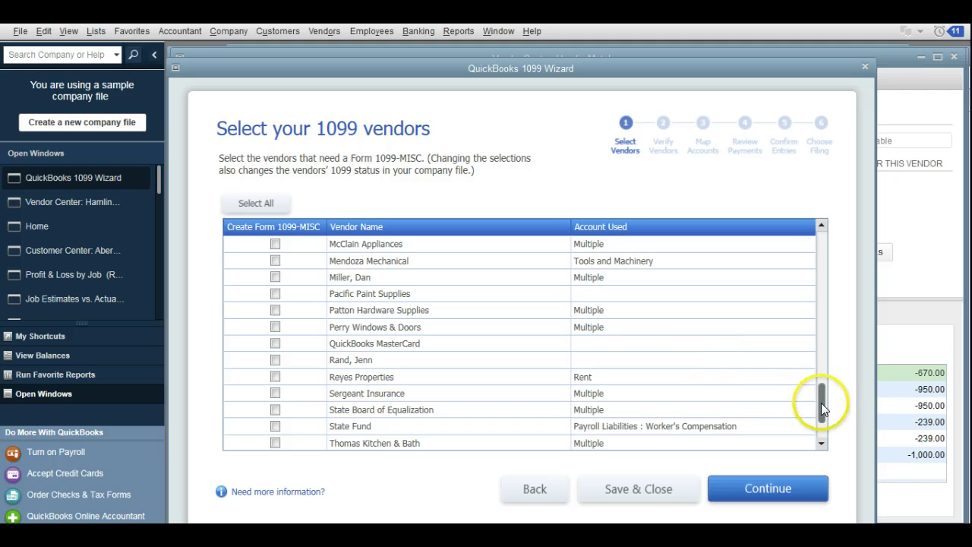
left_click_drag(827, 403, 821, 236)
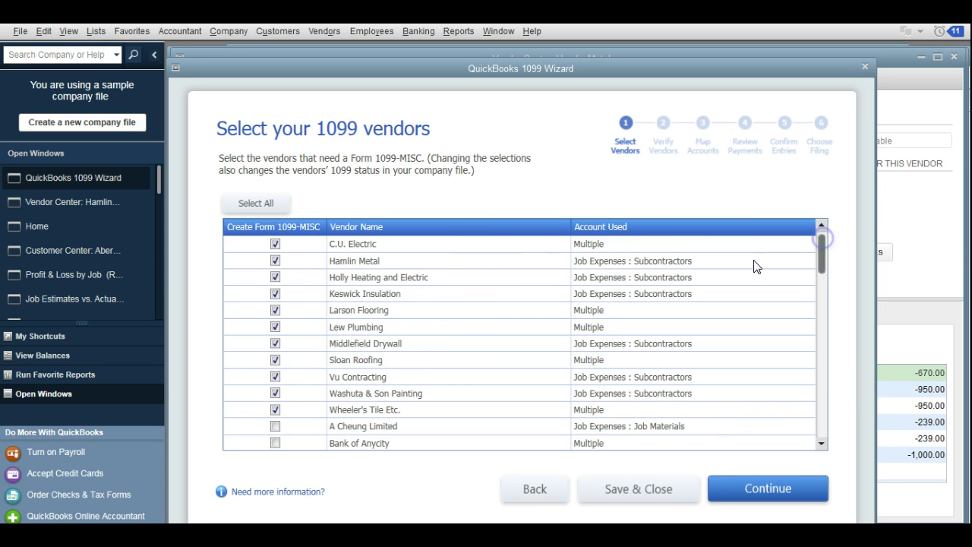
left_click(320, 271)
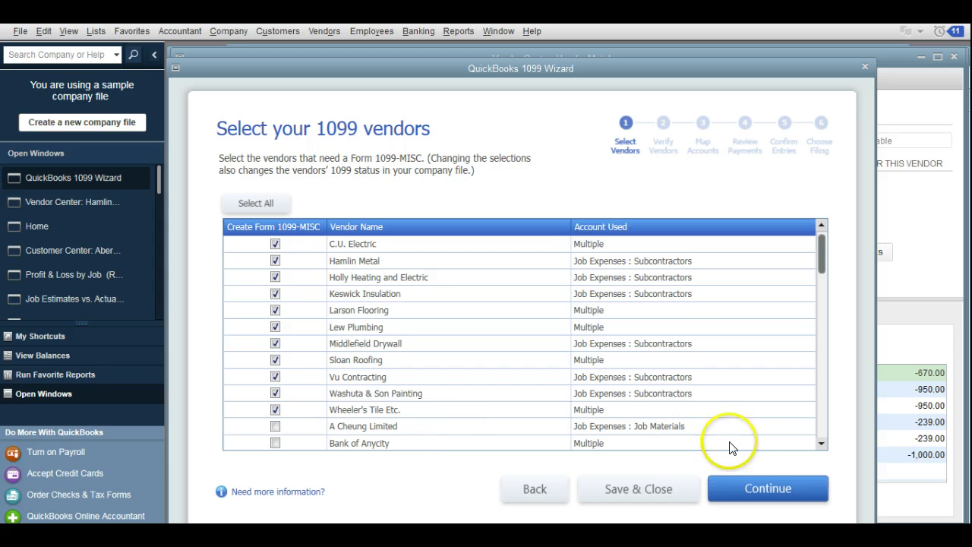
left_click(822, 444)
left_click(822, 444)
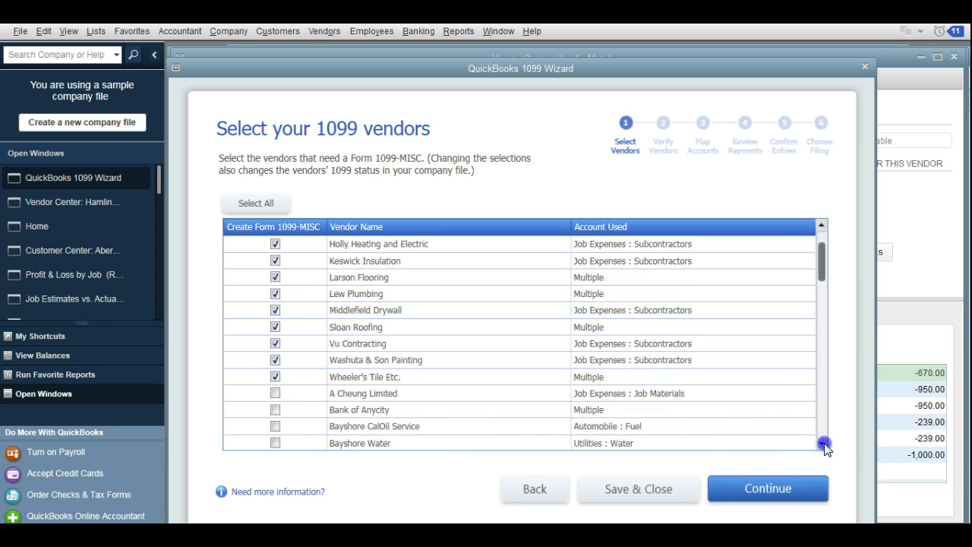
left_click(822, 444)
left_click(822, 444)
left_click(822, 444)
left_click(822, 444)
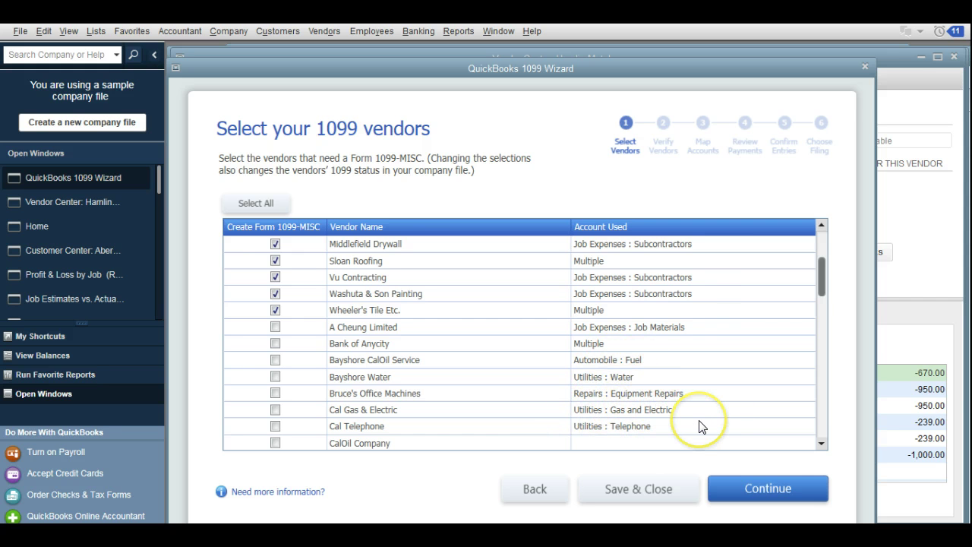
left_click(753, 491)
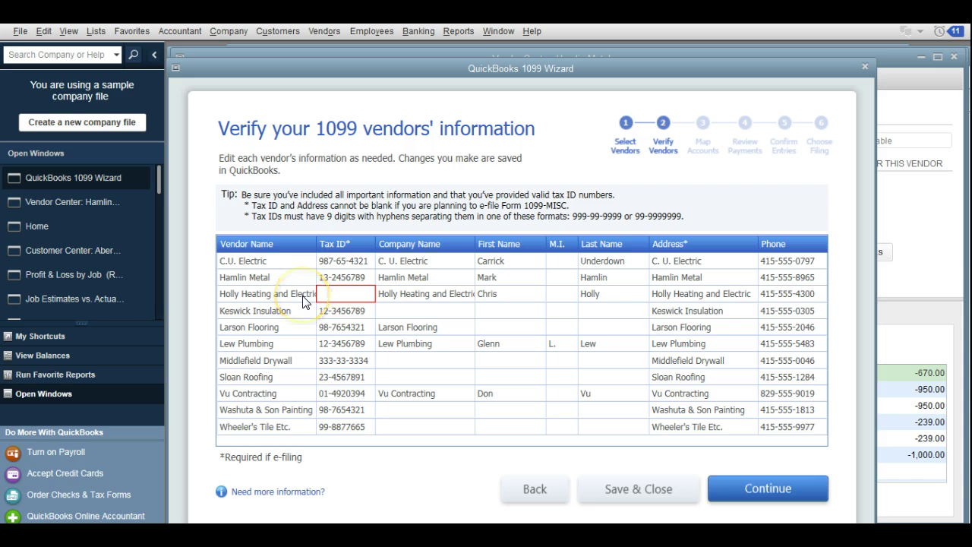
Enter the missing vendor tax ID in Holly Heating and Electric's tax settings, save the vendor and return to the 1099 Wizard
left_click(362, 301)
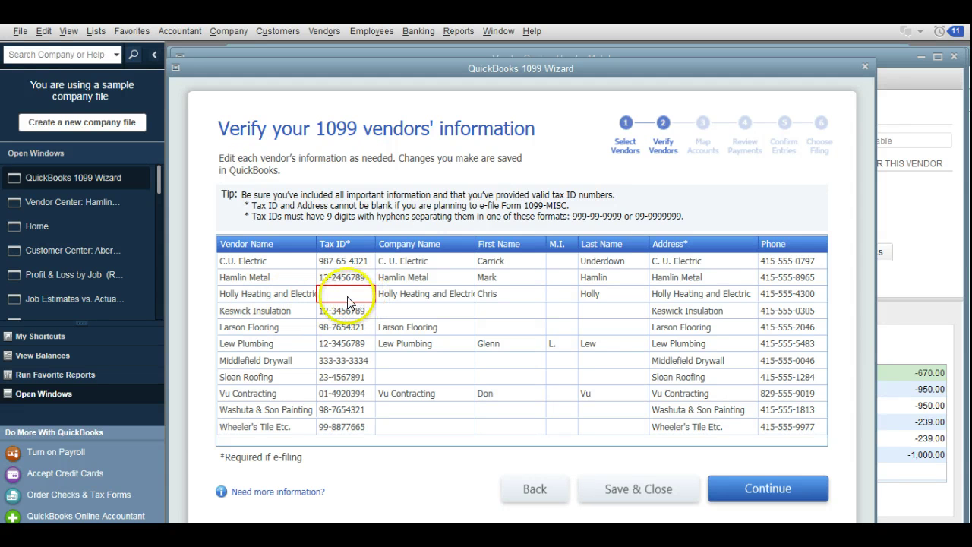
left_click(105, 203)
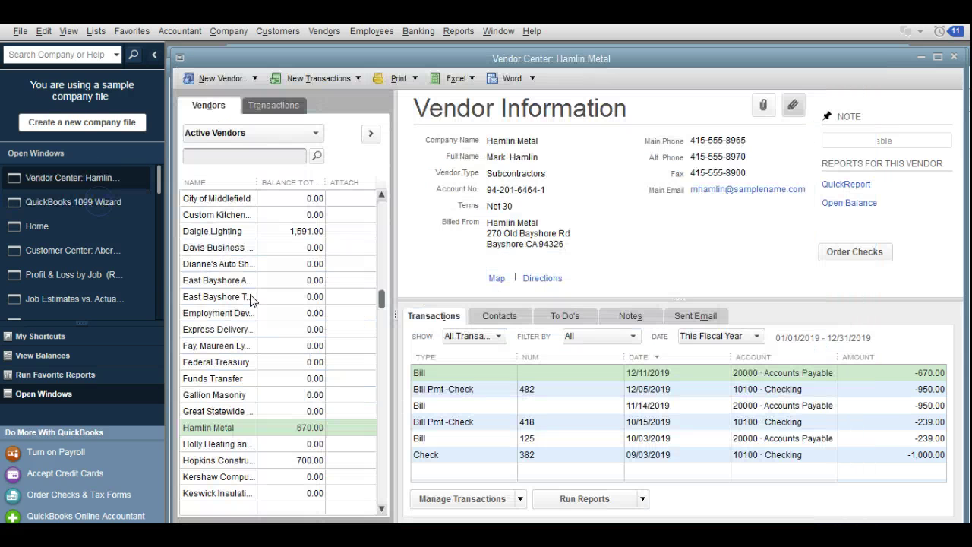
left_click(219, 444)
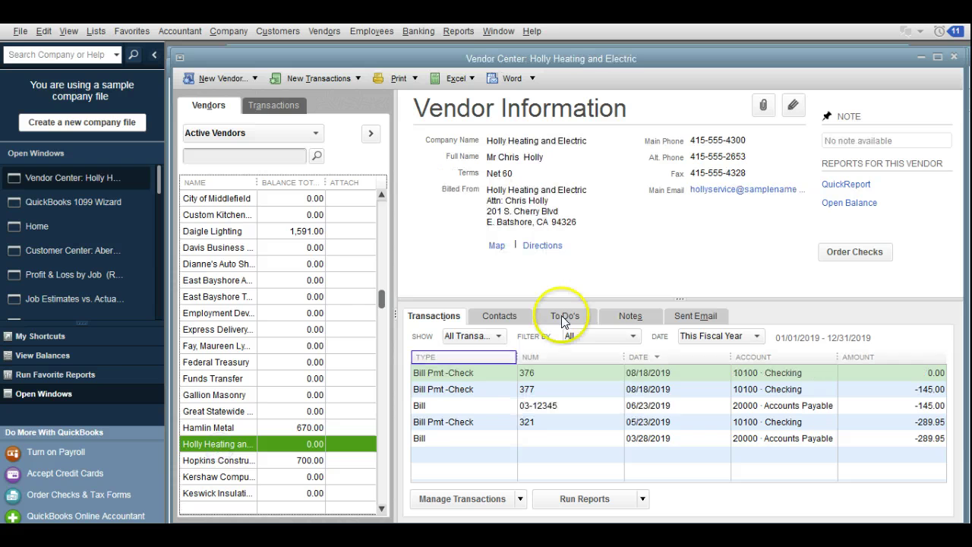
left_click(793, 106)
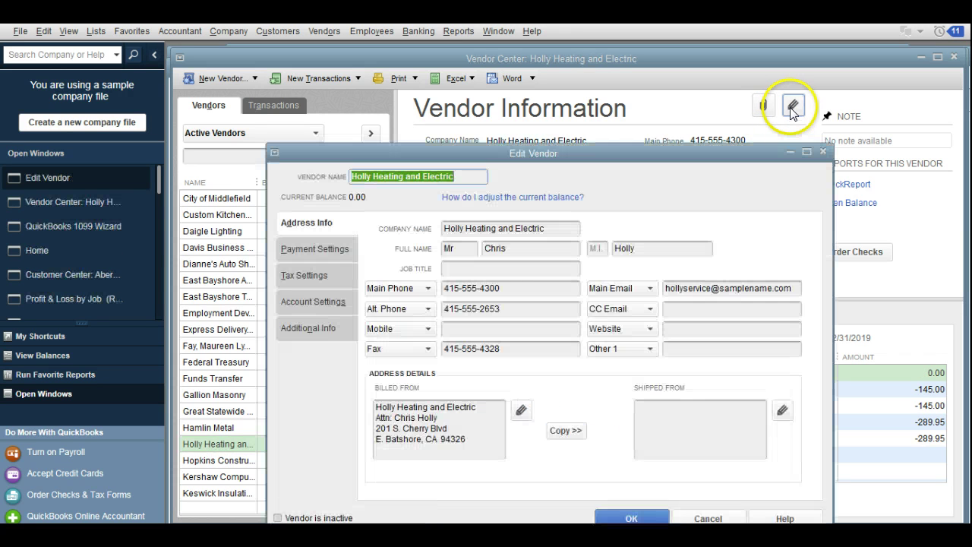
left_click(313, 279)
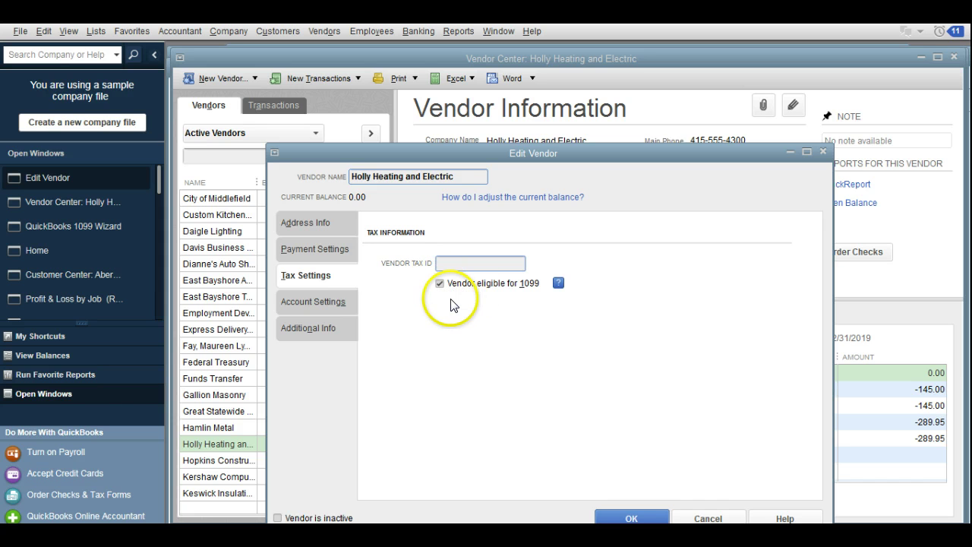
type("90-123")
type("4567")
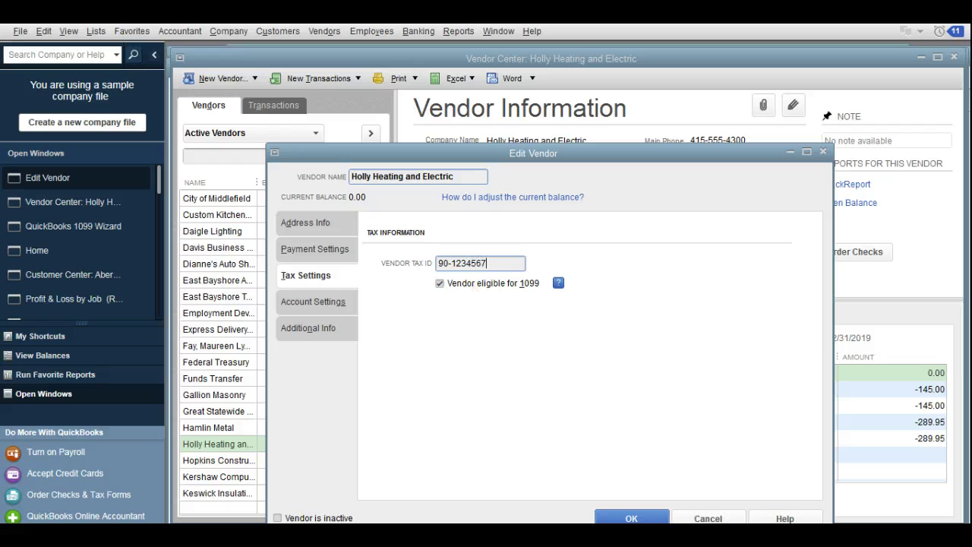
left_click(632, 518)
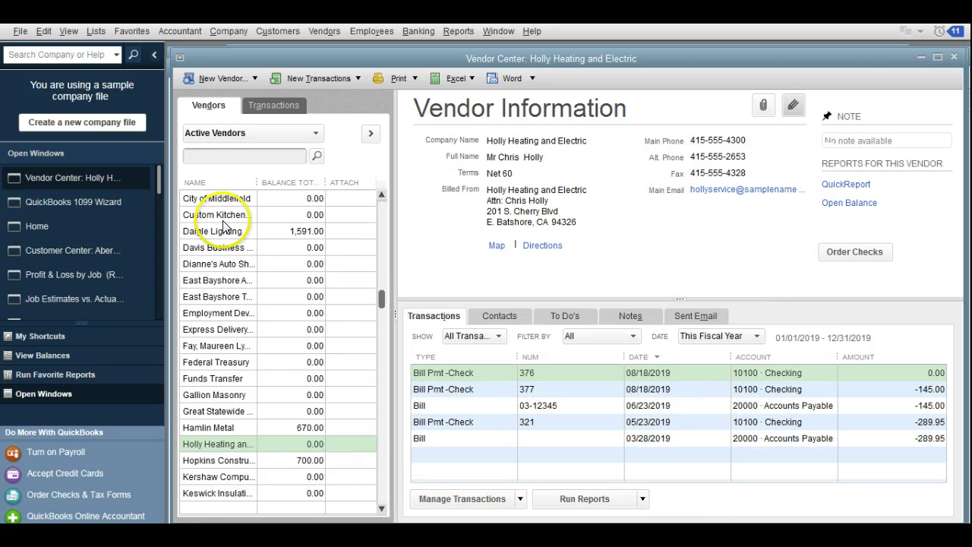
left_click(89, 202)
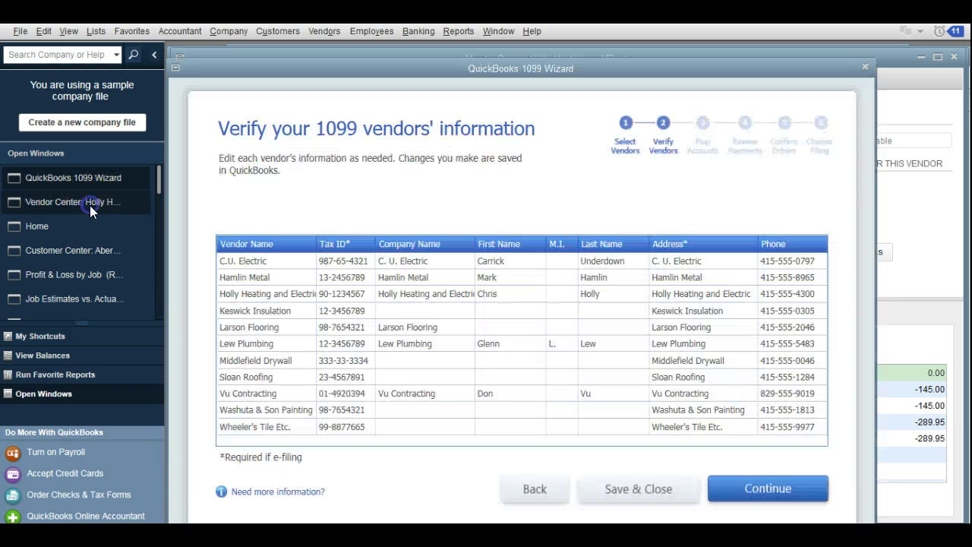
Map all vendor payment accounts to Box 7: Nonemployee Compensation and continue to the payment review
left_click(773, 495)
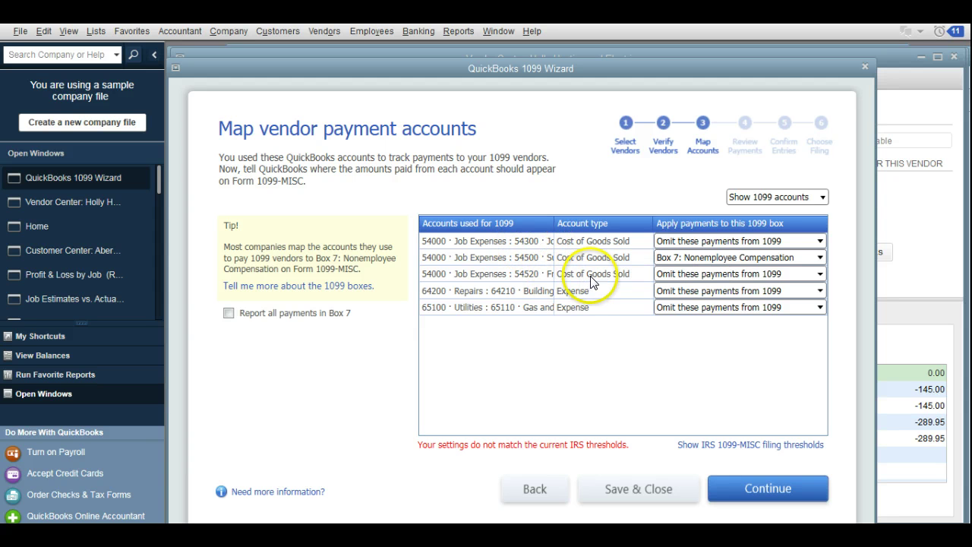
left_click_drag(559, 222, 608, 221)
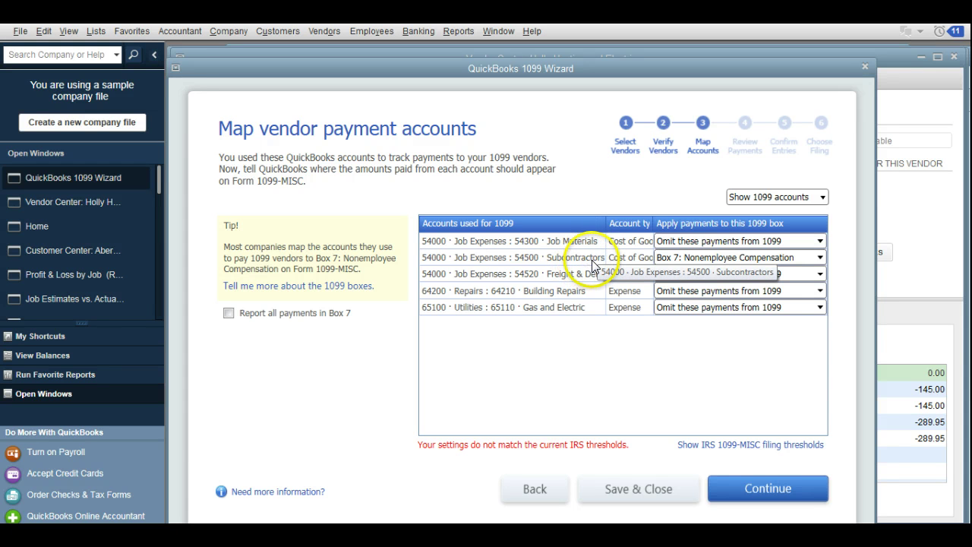
left_click(669, 260)
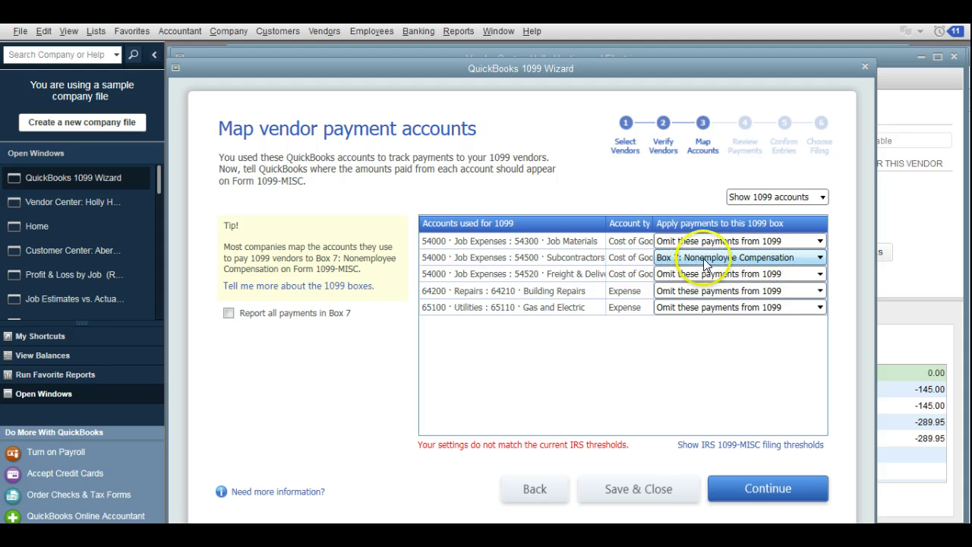
left_click(599, 274)
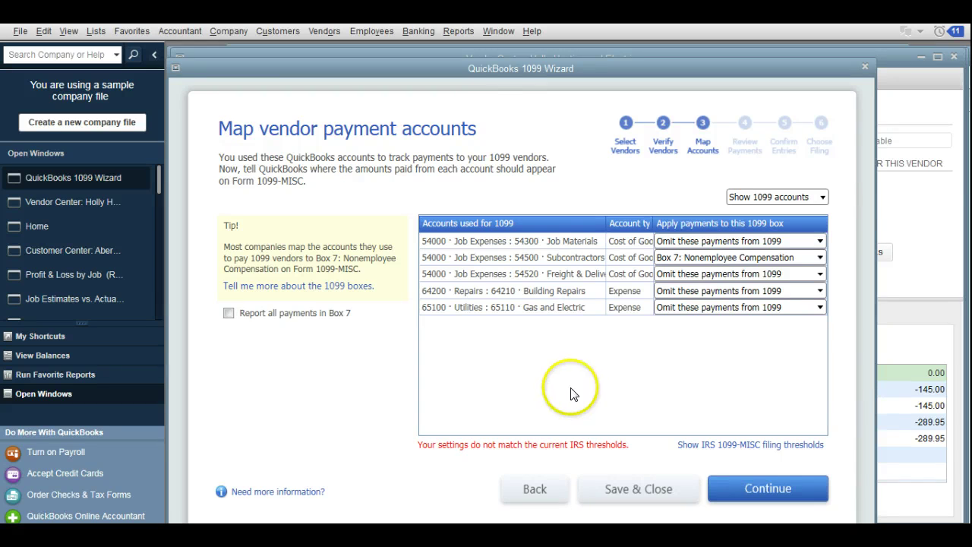
left_click(230, 315)
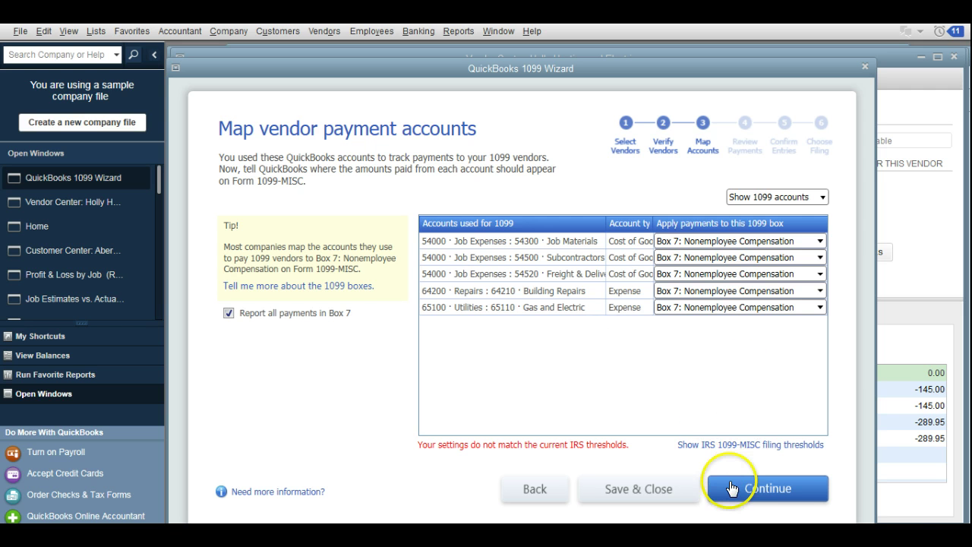
left_click(752, 491)
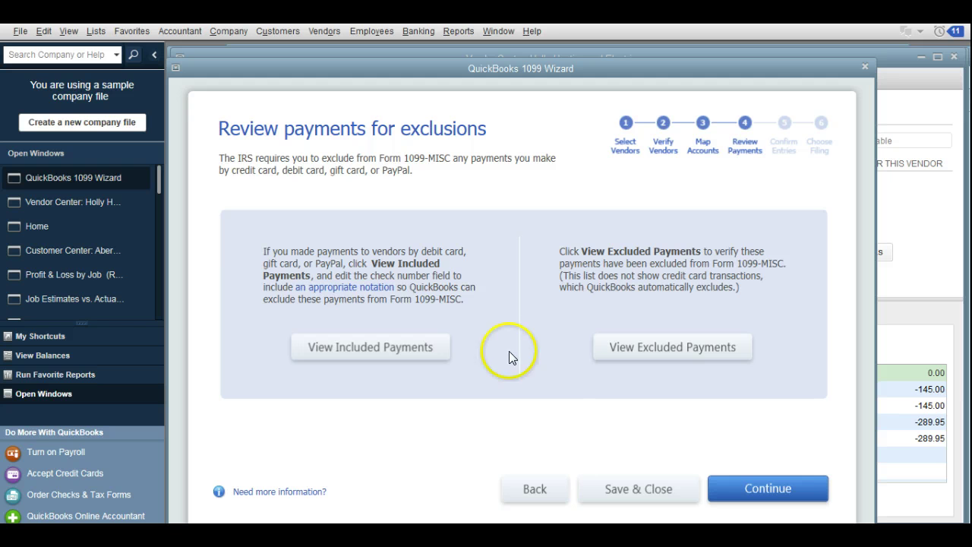
Examine the report of check payments included on Forms 1099-MISC and close it
left_click(394, 351)
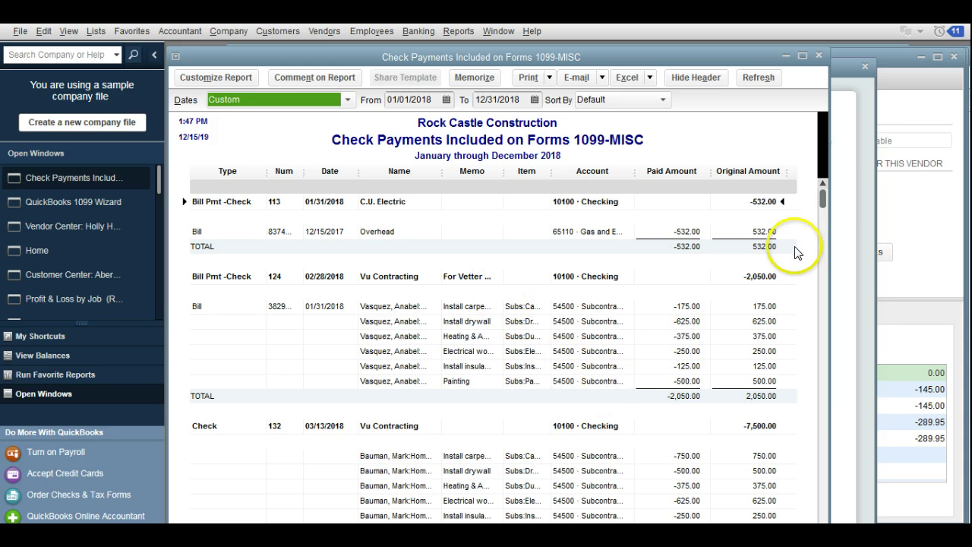
left_click_drag(823, 202, 822, 294)
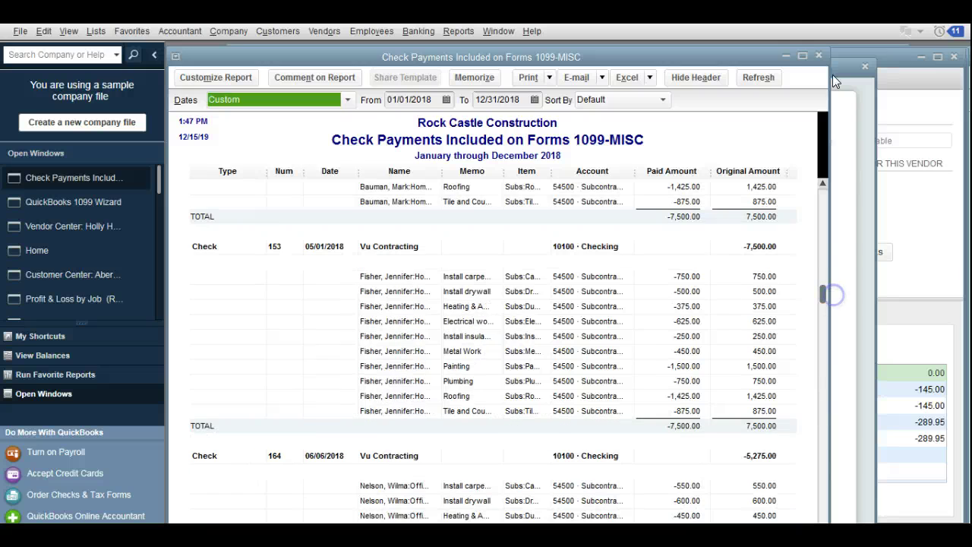
left_click(820, 56)
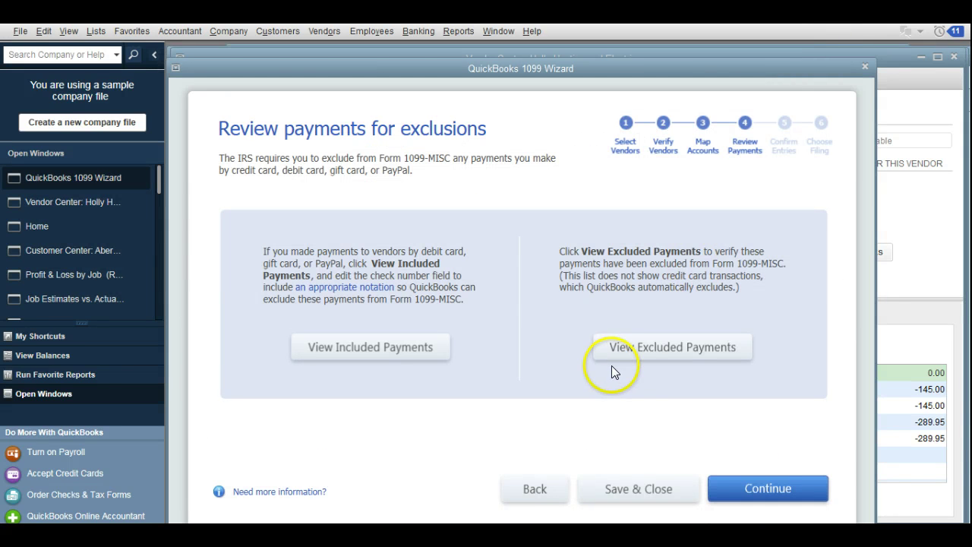
Examine the report of check payments excluded from Forms 1099-MISC and close it
left_click(643, 354)
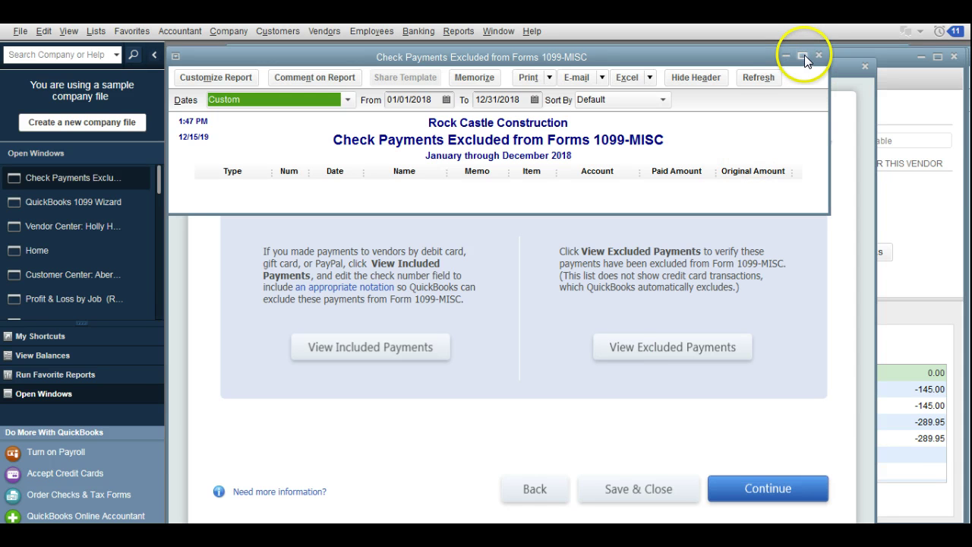
left_click(803, 56)
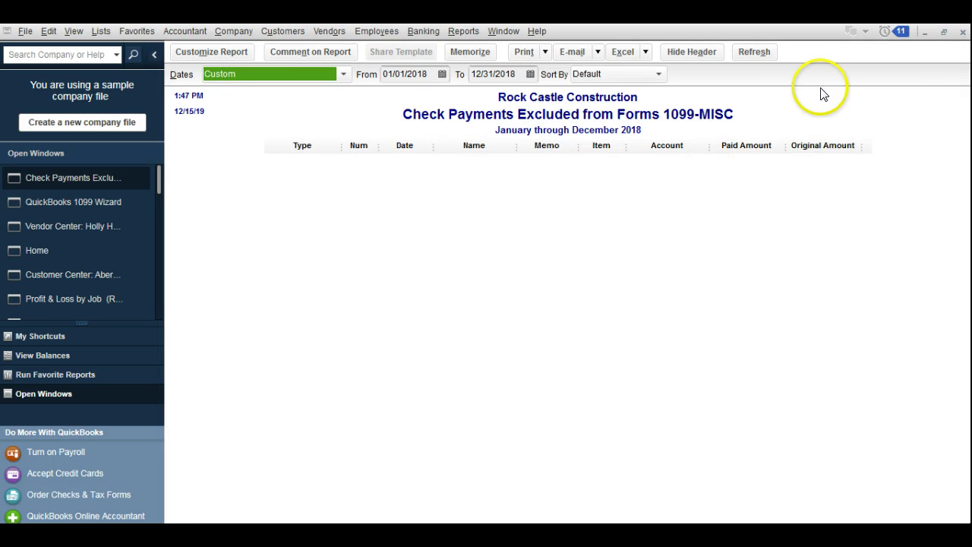
left_click(963, 31)
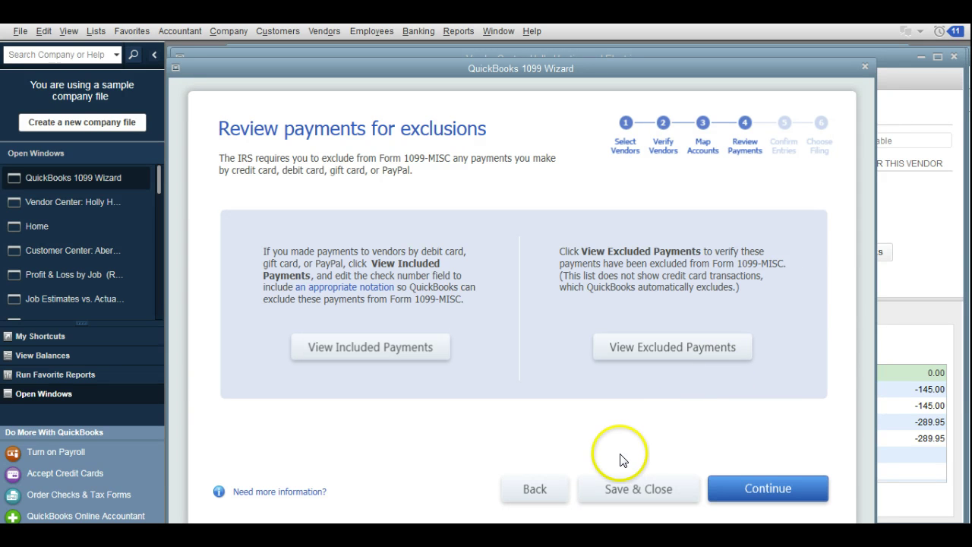
Continue past the payment review, check the summary of 1099 entries and proceed to choosing a filing method
left_click(748, 492)
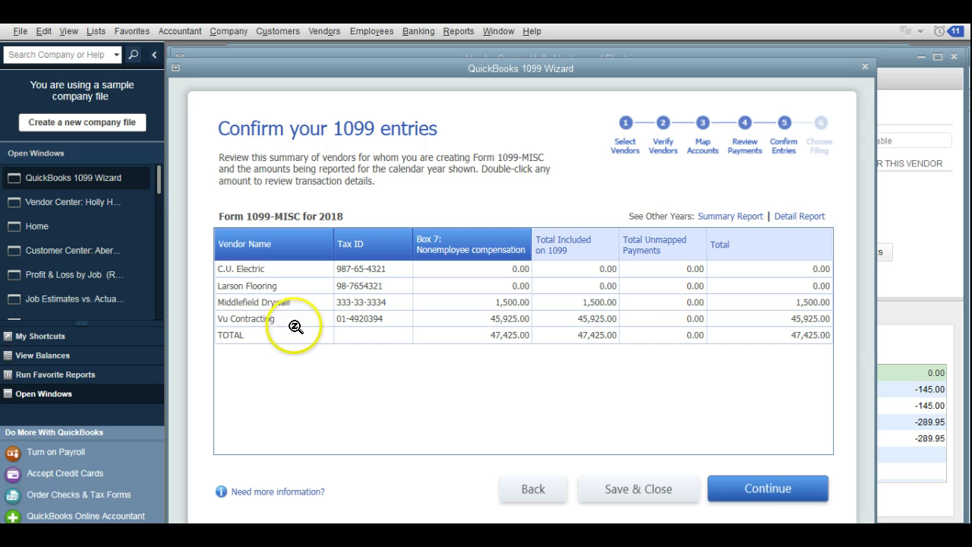
left_click(741, 490)
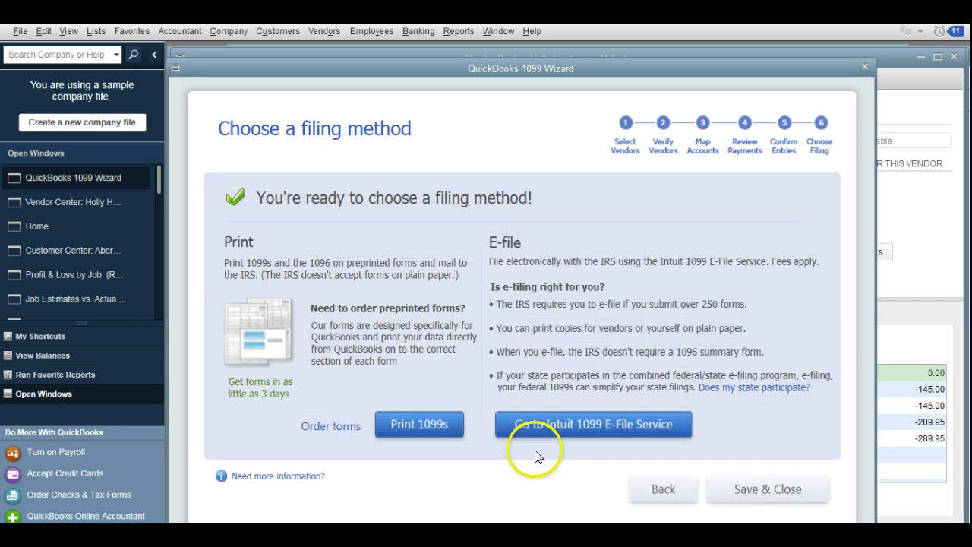
Try to print the 1099-MISC forms for Middlefield Drywall and Vu Contracting for the last calendar year, and cancel the vendor selection
left_click(429, 429)
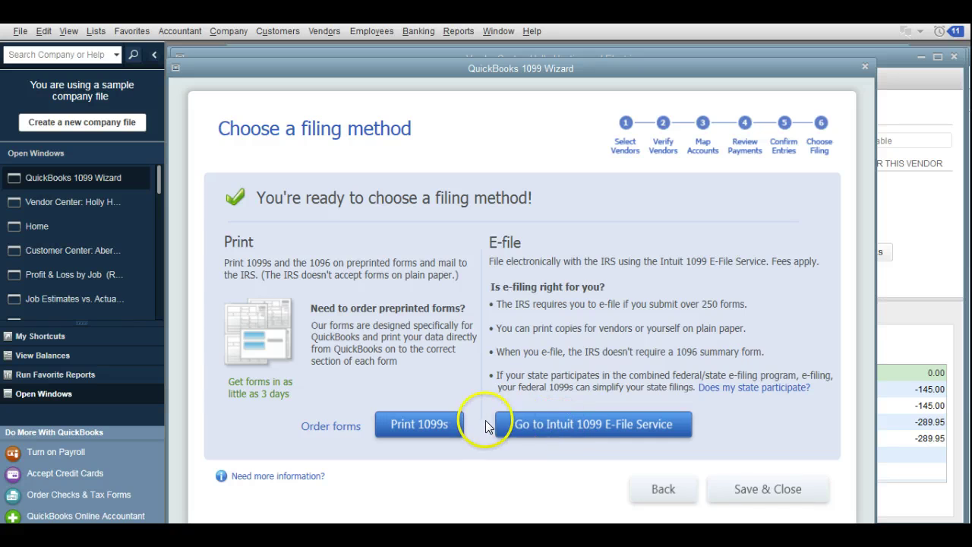
left_click(428, 425)
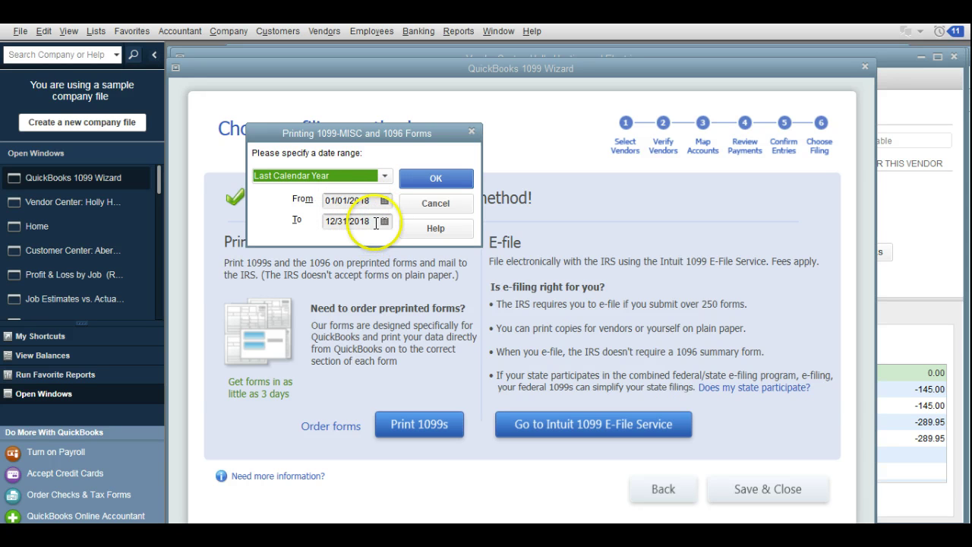
left_click(430, 181)
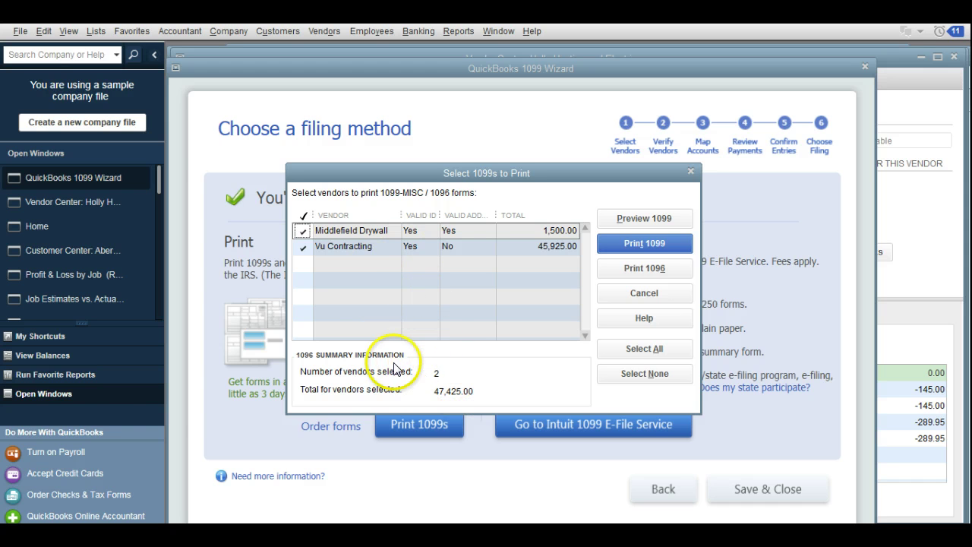
left_click(644, 247)
left_click(646, 295)
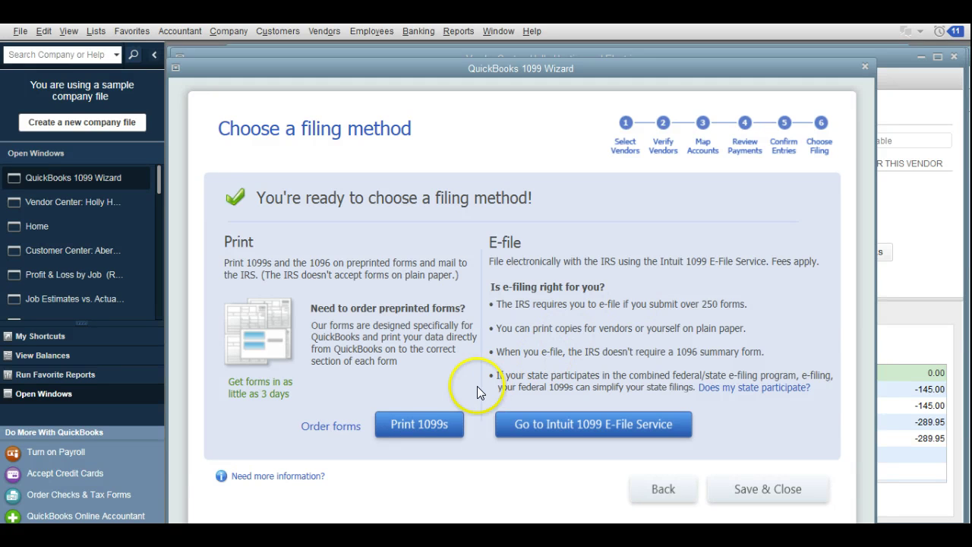
Try the Form 1096 printing option for the last calendar year, cancel the vendor selection, and save and close the 1099 Wizard
left_click(421, 424)
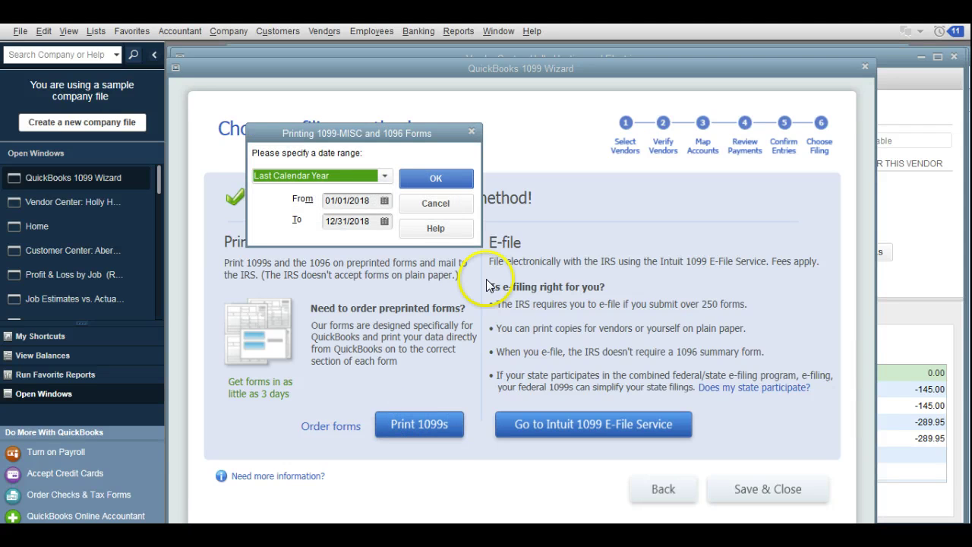
left_click(436, 177)
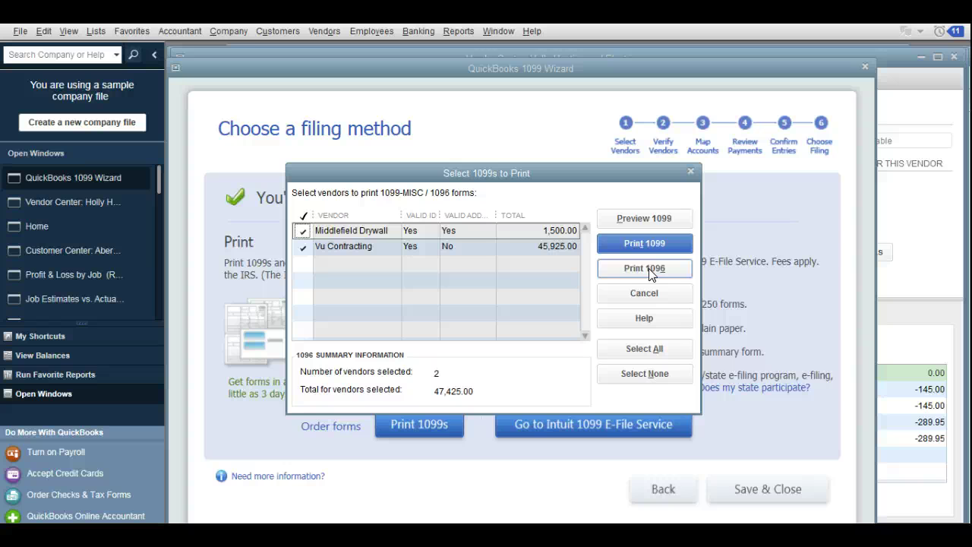
left_click(648, 272)
left_click(637, 295)
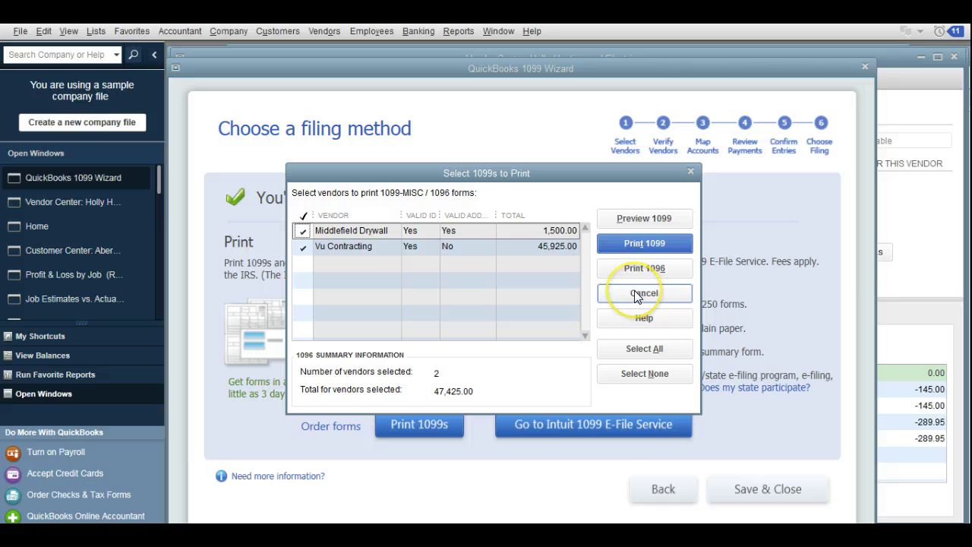
left_click(733, 486)
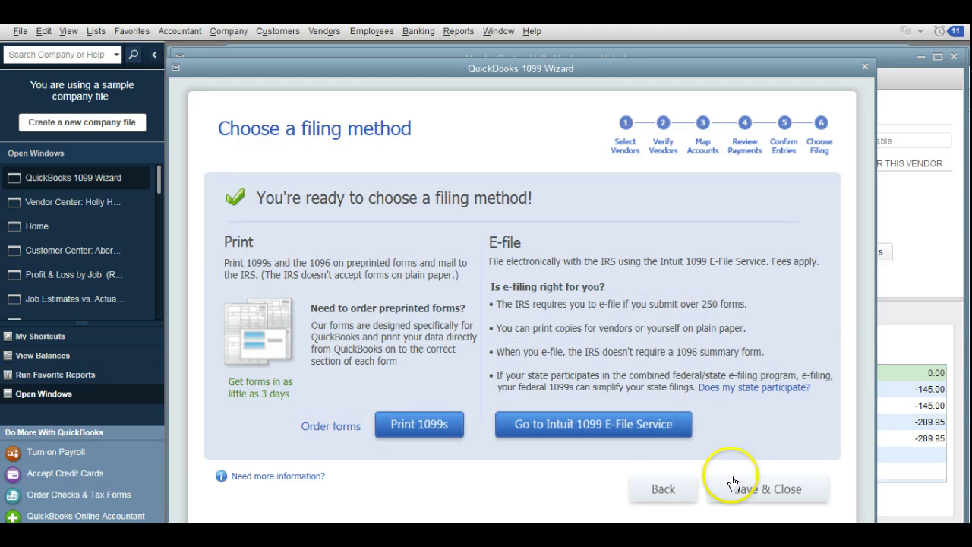